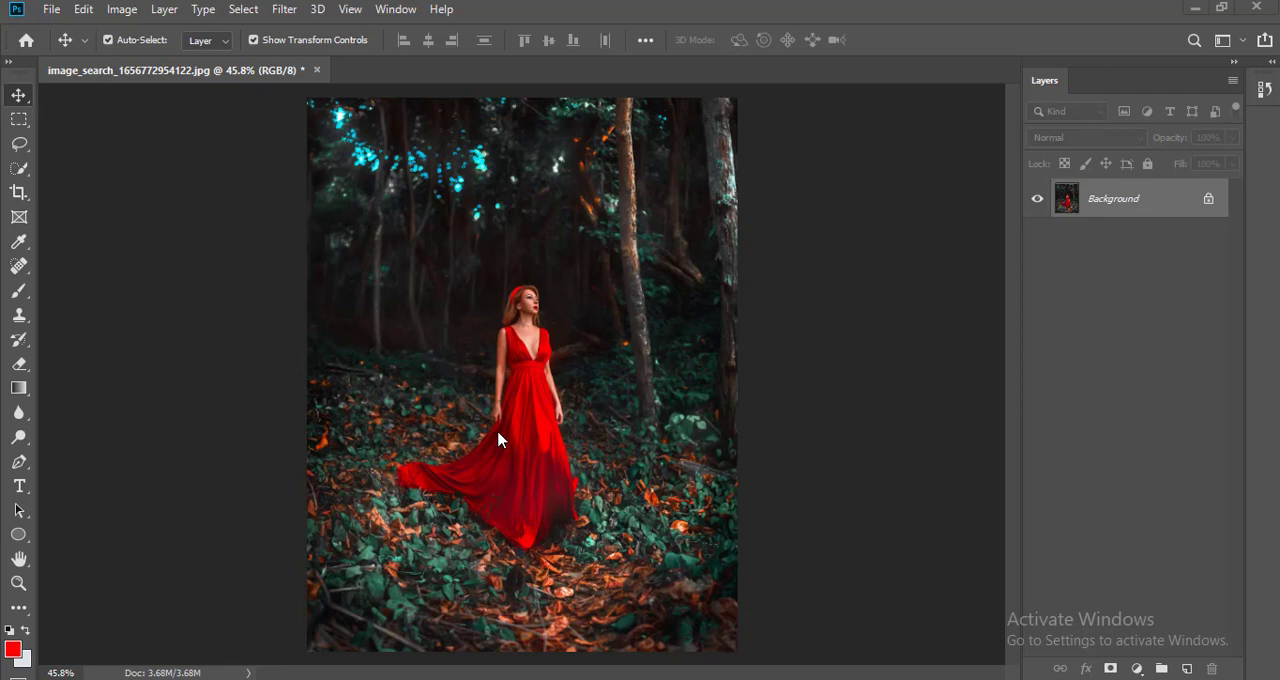
Step: Add a Hue/Saturation adjustment layer and target its Cyans range by sampling the green foliage in the photo's lower area
scroll(494, 442, "up", 2)
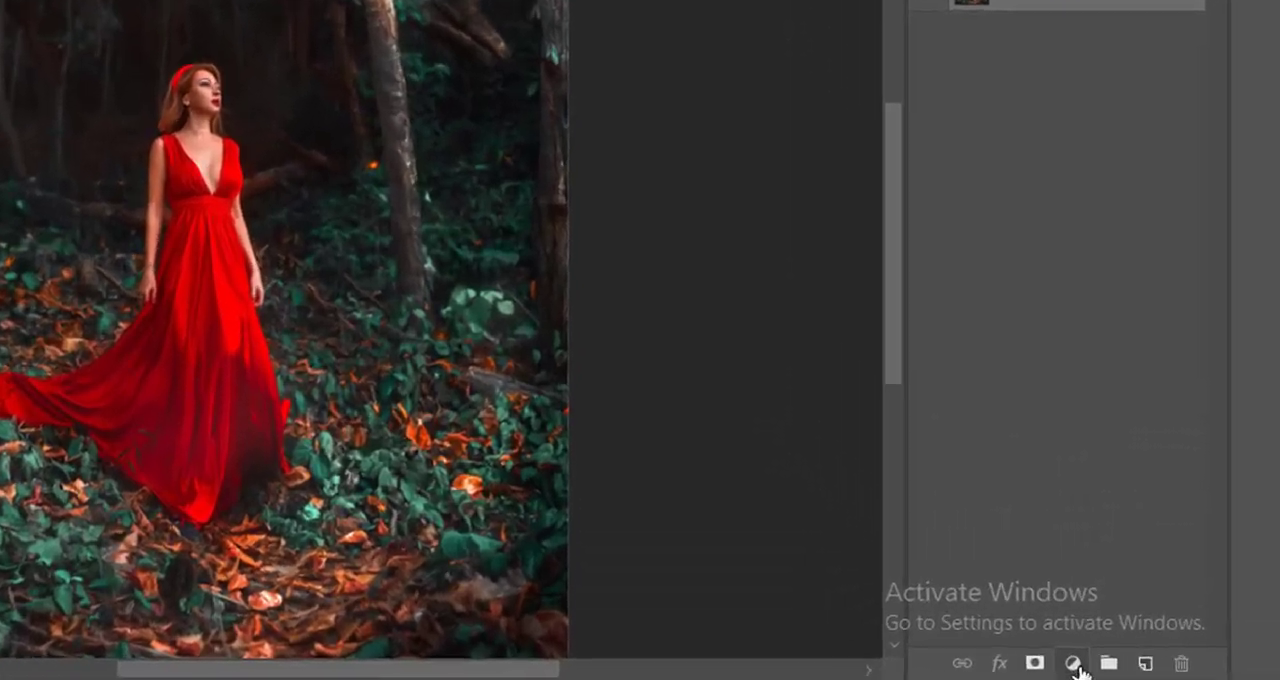
left_click(1139, 668)
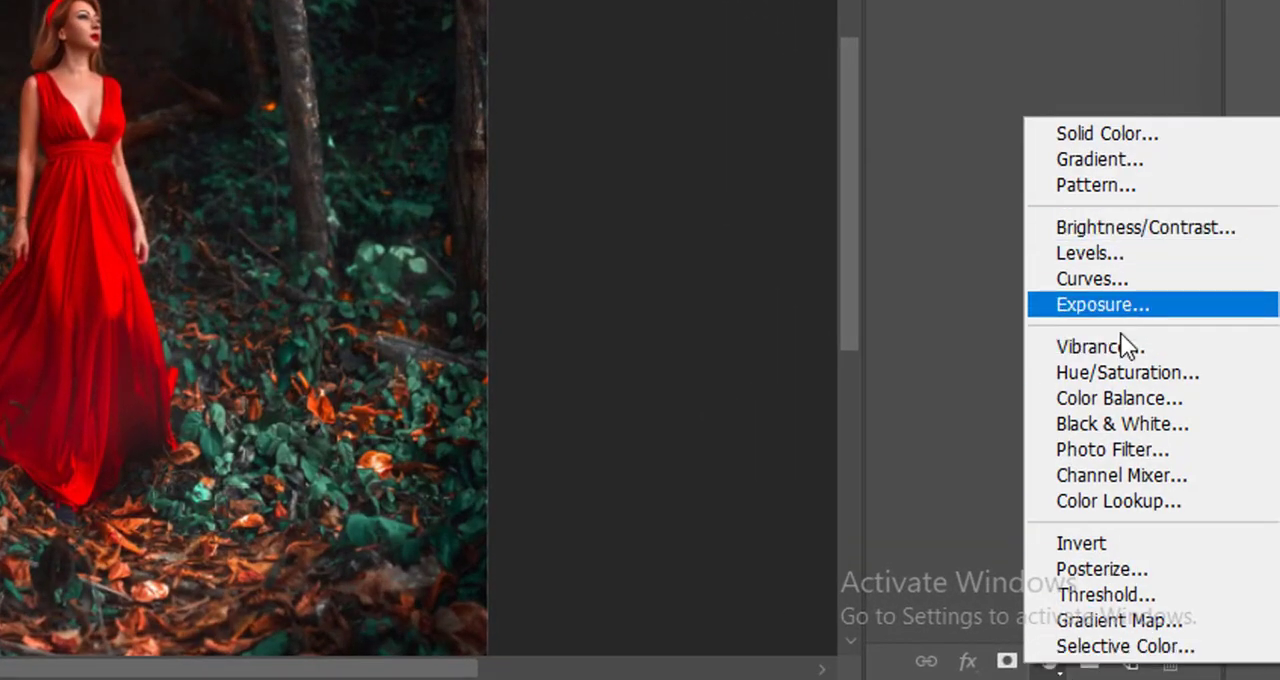
left_click(1090, 385)
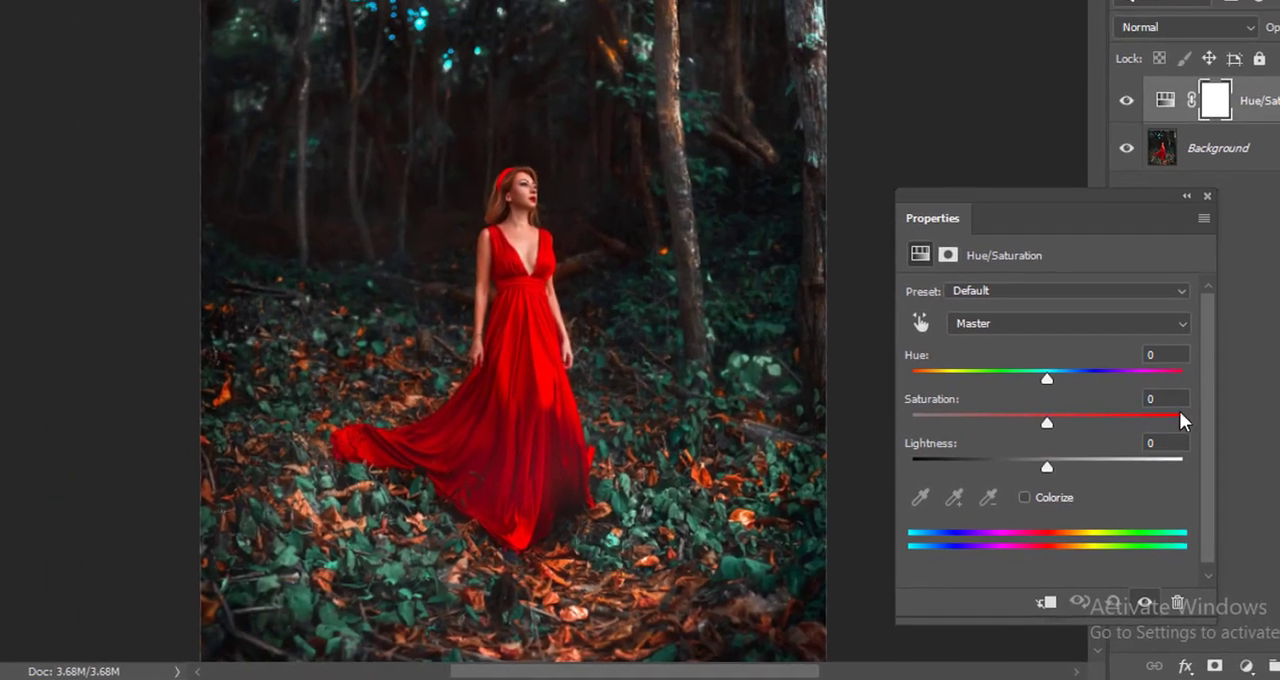
left_click(922, 326)
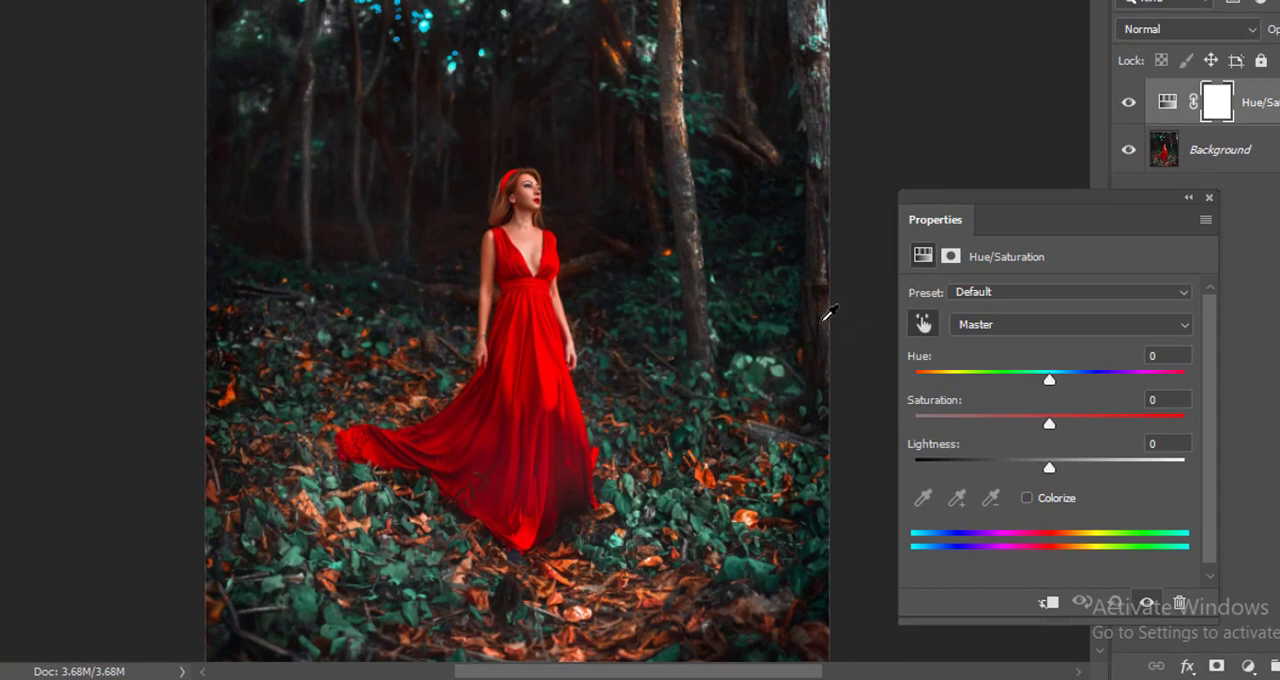
left_click(402, 566)
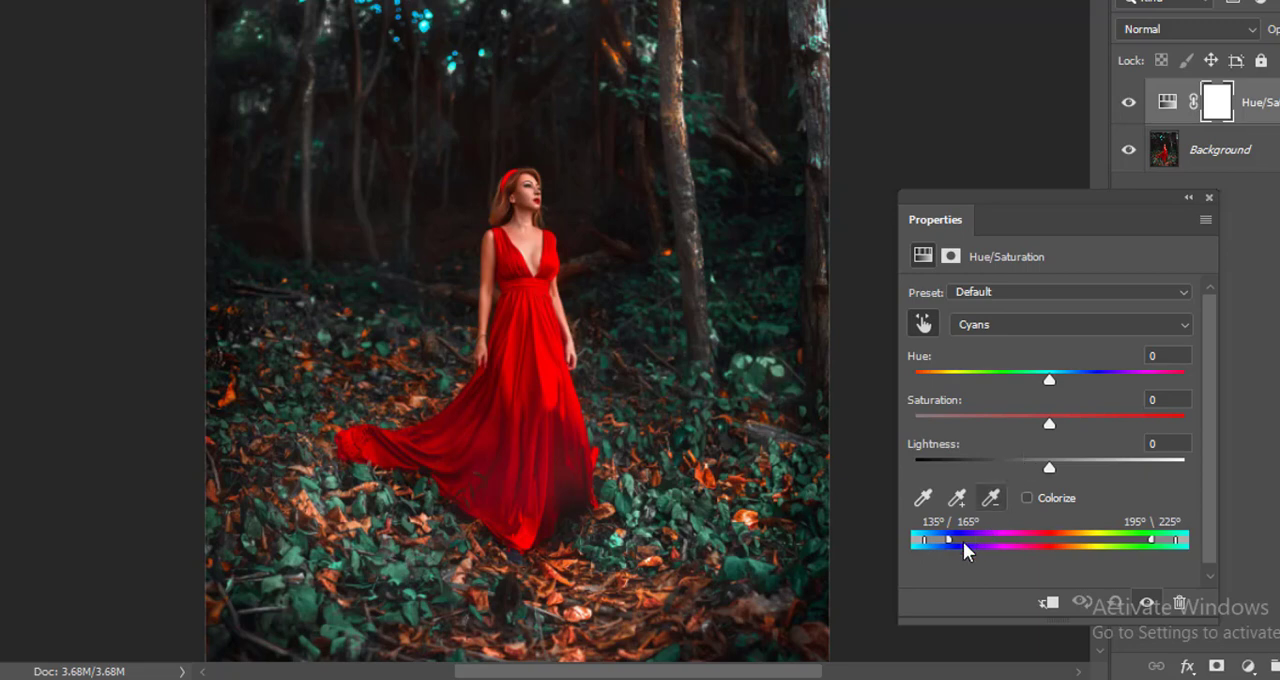
Step: Set the targeted range's saturation to -100 and stretch its limits to 115°/125° and 4°\10°, sparing only the orange-to-green hues
left_click_drag(950, 537, 1058, 535)
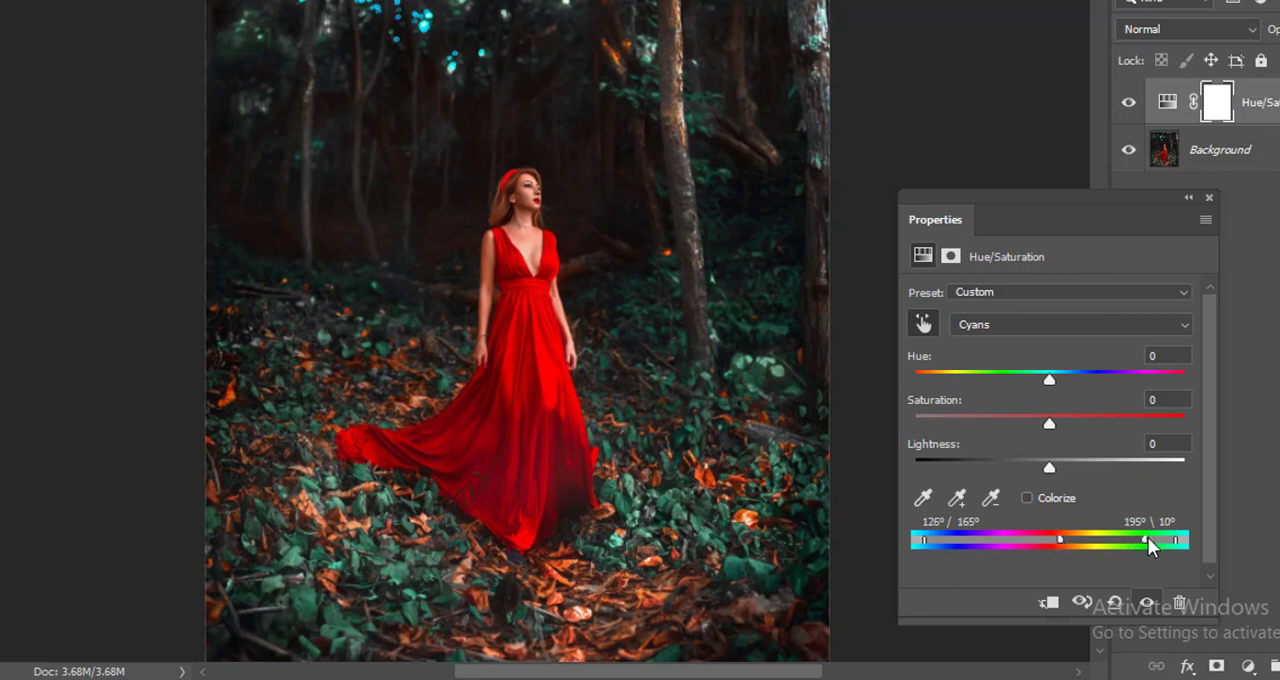
left_click_drag(1148, 537, 1130, 540)
left_click_drag(1052, 423, 914, 426)
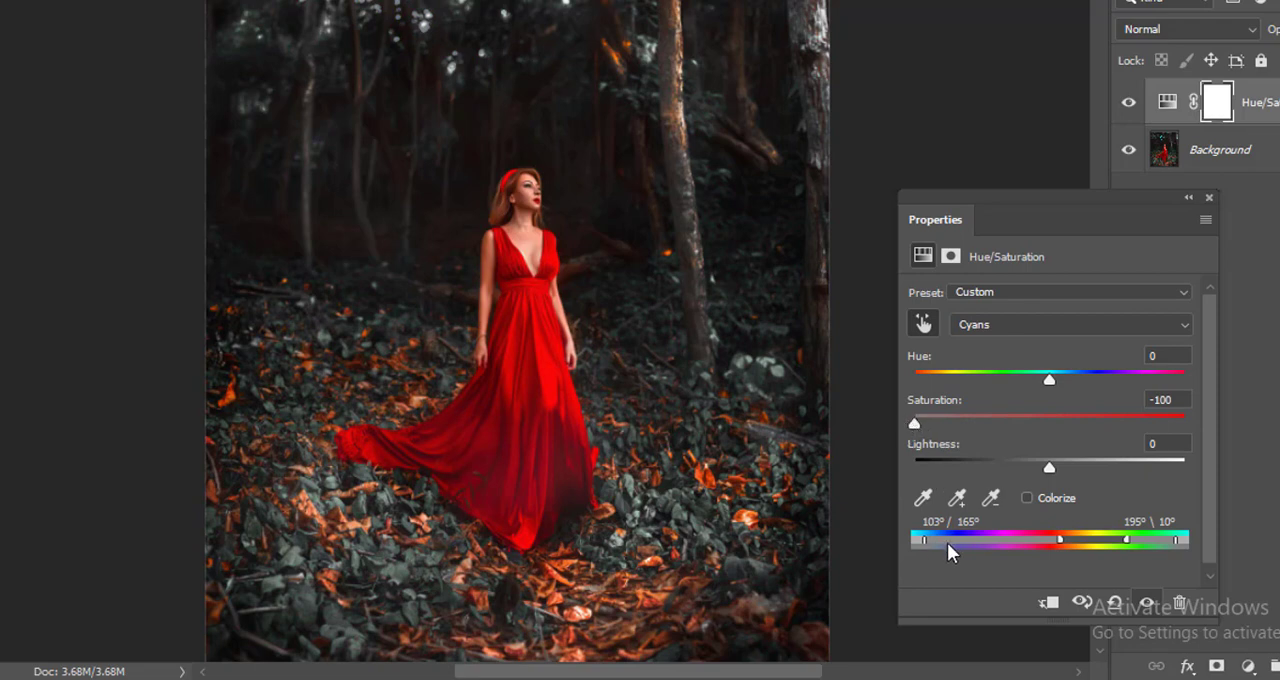
left_click_drag(924, 541, 1051, 541)
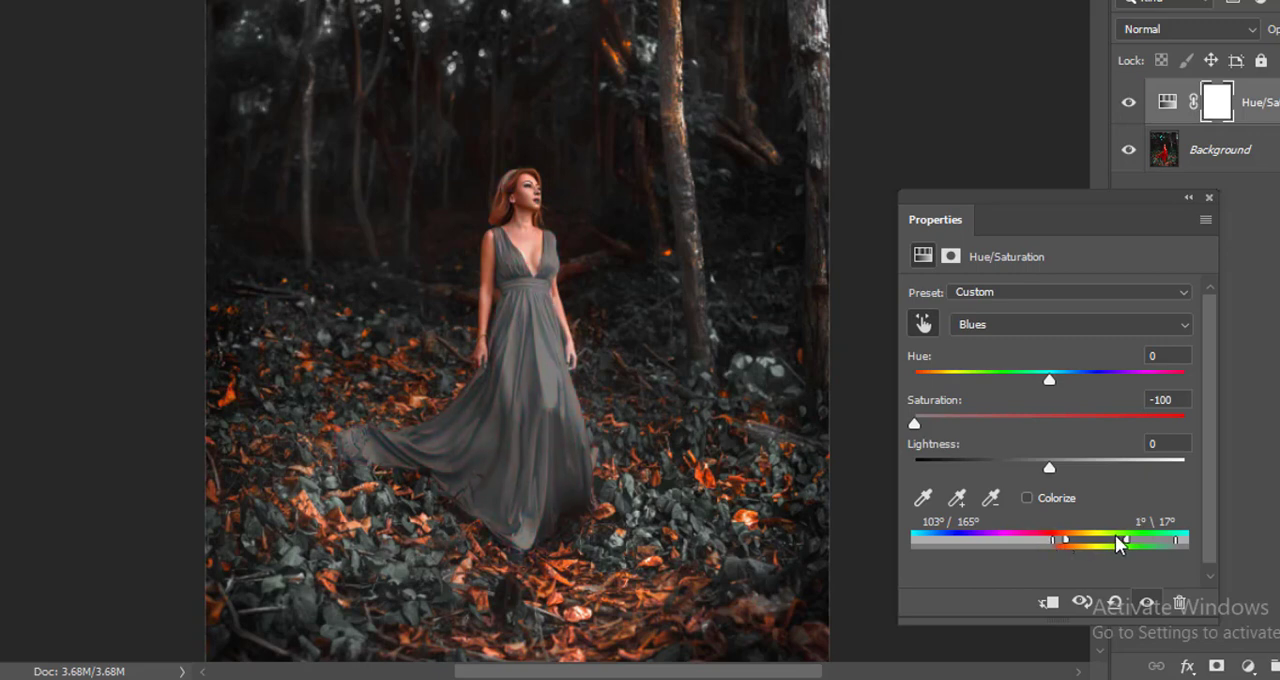
left_click_drag(1124, 539, 1057, 539)
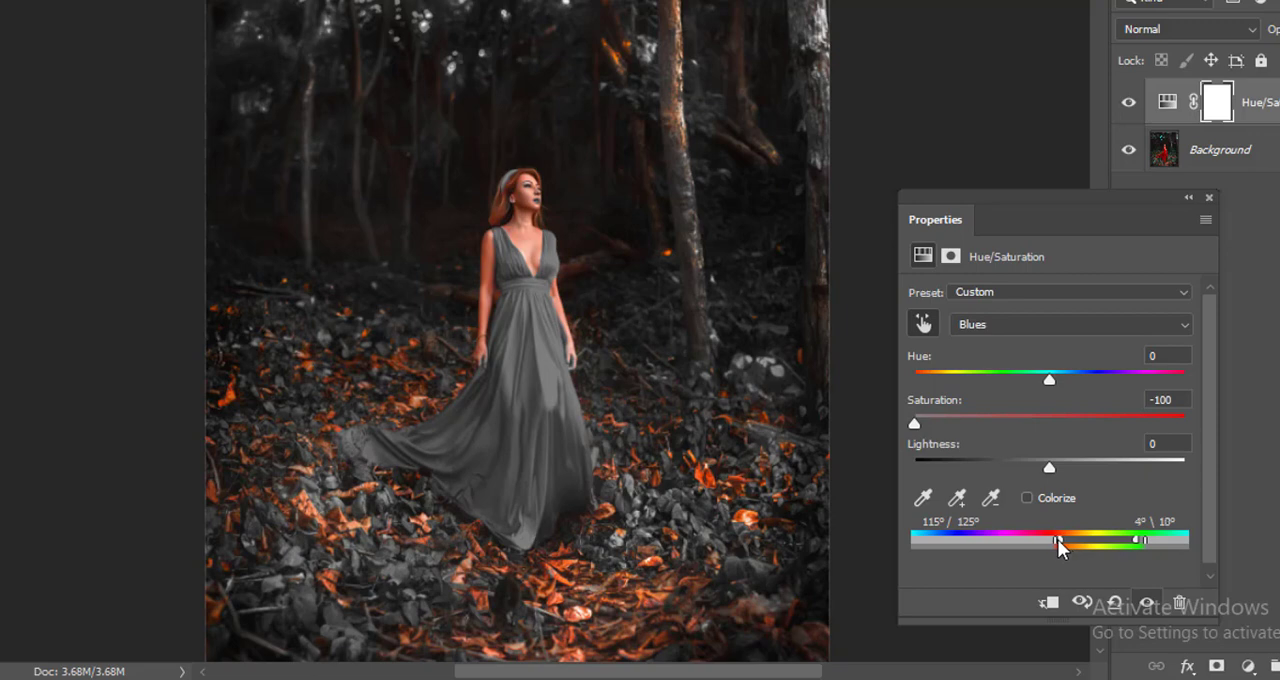
left_click(1209, 198)
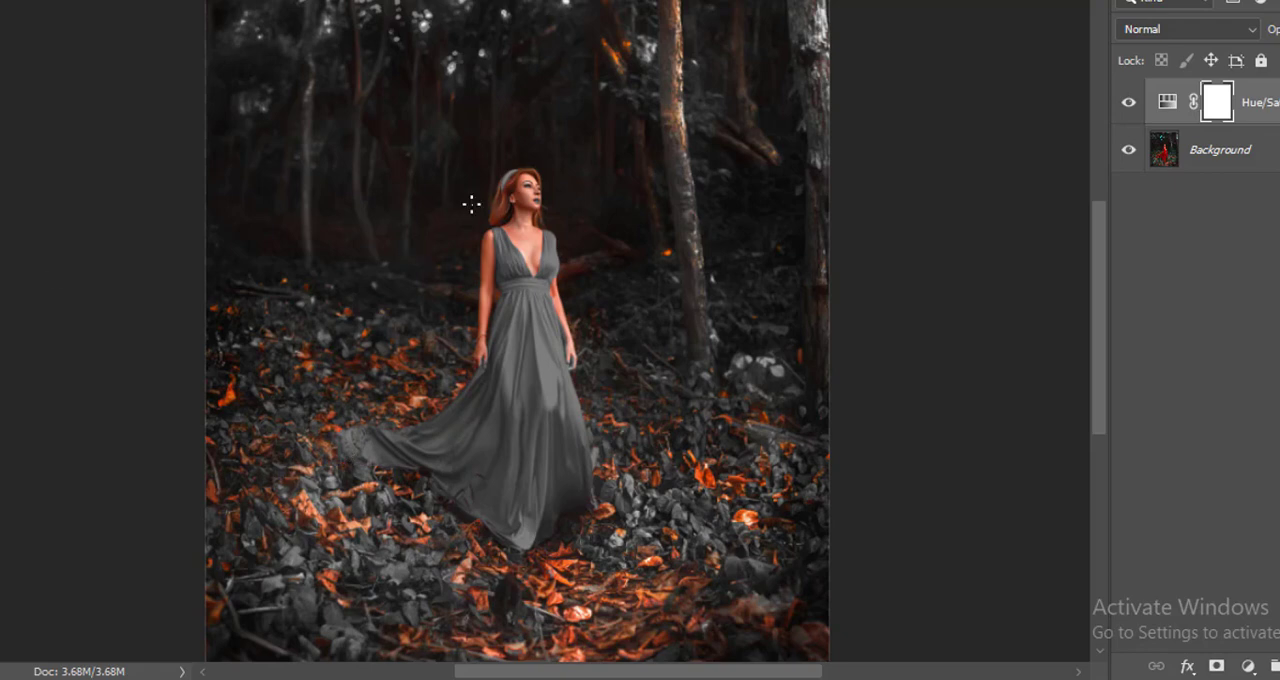
Step: Paint over the woman's lips on the Hue/Saturation mask with a small black brush to restore their original red
scroll(498, 192, "up", 5)
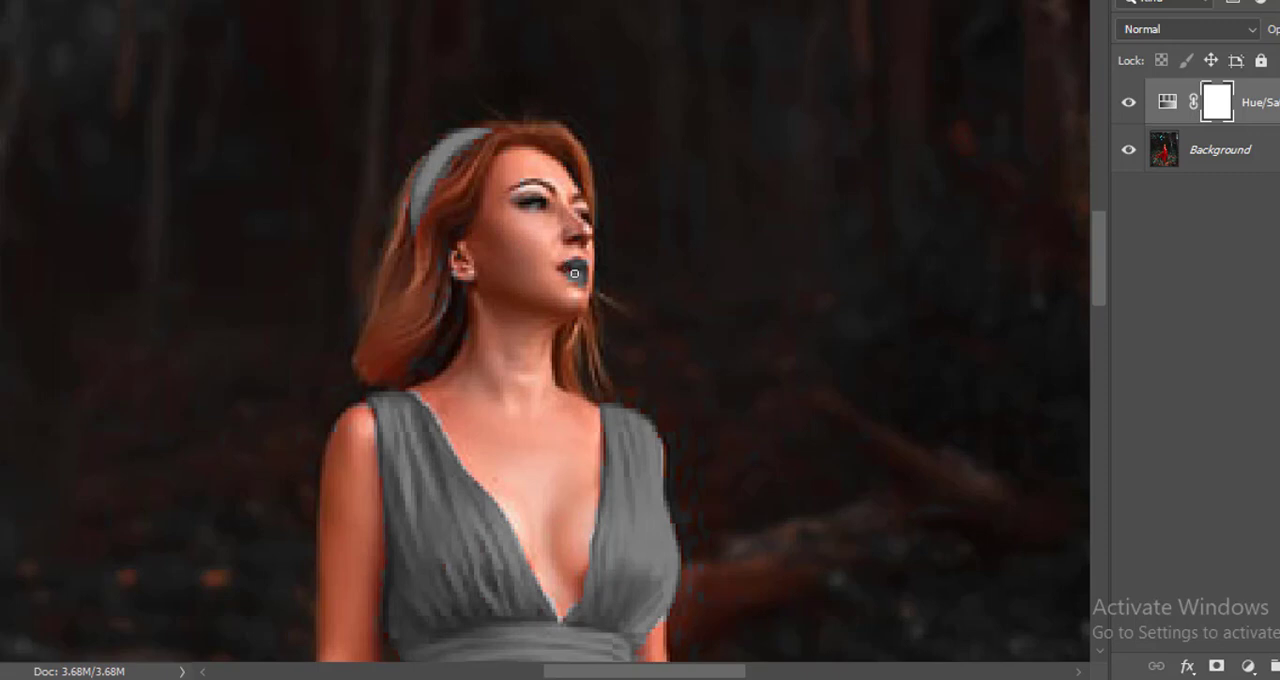
scroll(568, 265, "up", 2)
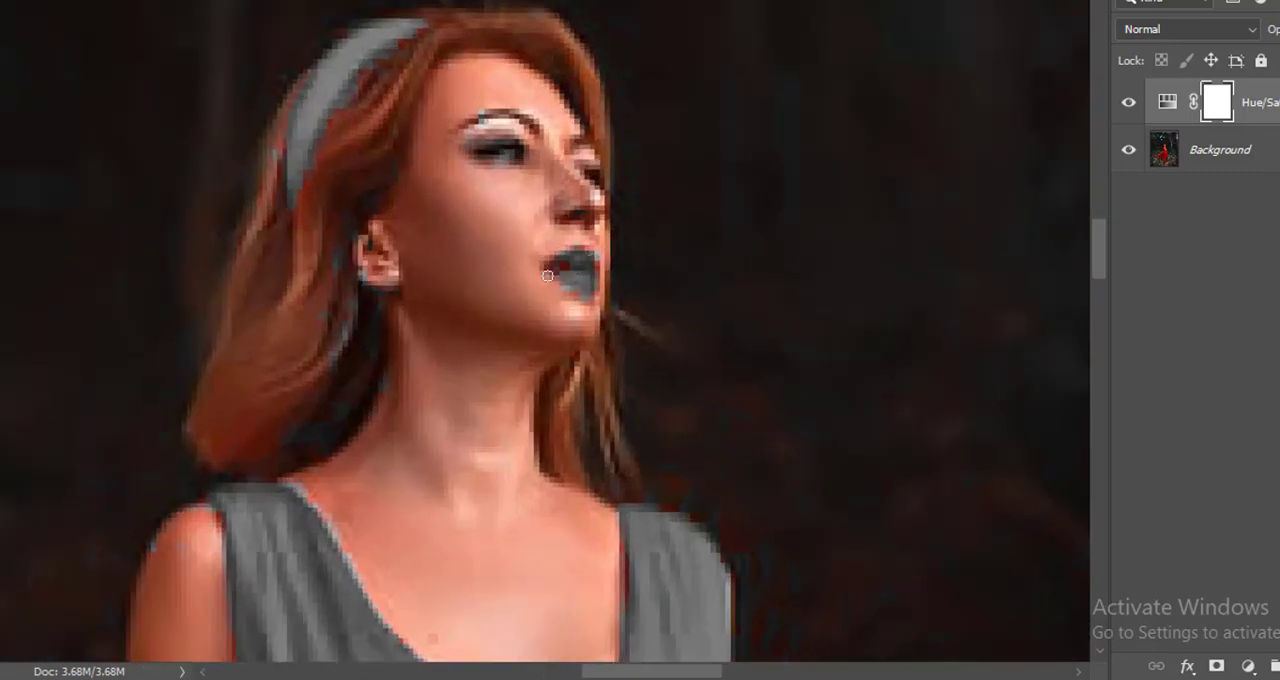
key("bracketleft")
mouse_move(549, 270)
left_mouse_down()
mouse_move(593, 261)
mouse_move(594, 275)
mouse_move(565, 265)
mouse_move(596, 284)
mouse_move(558, 270)
left_mouse_up()
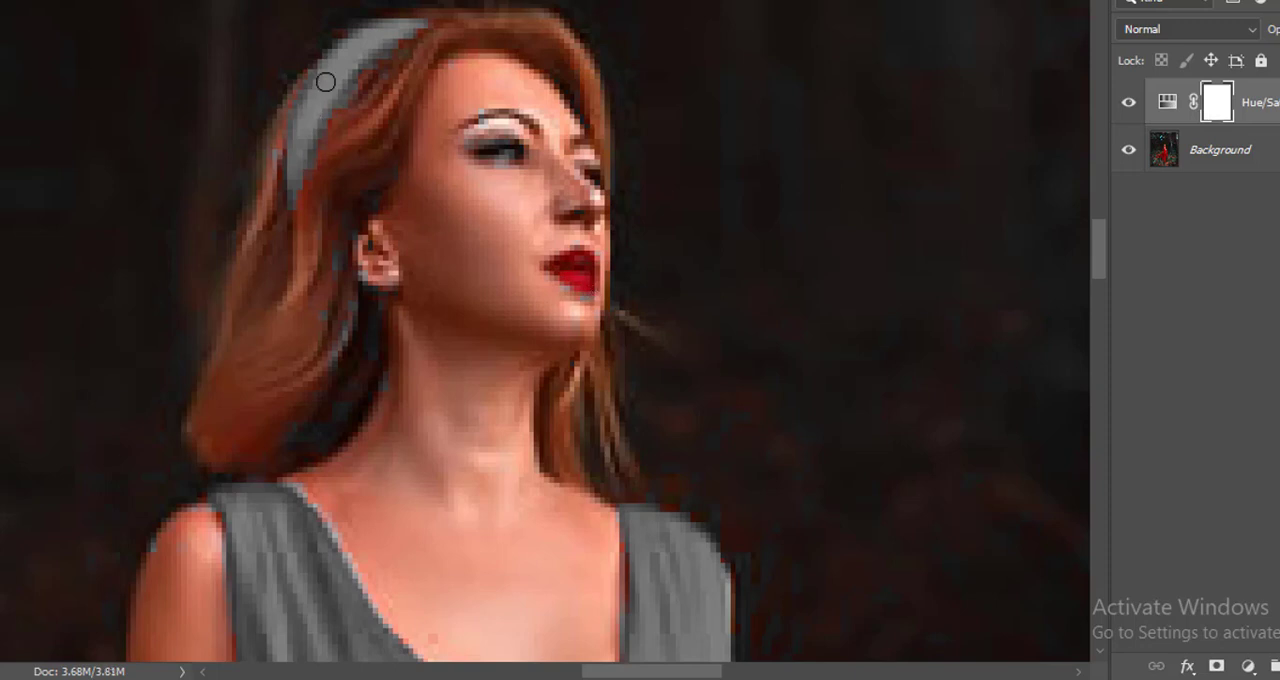
Step: Paint along the whole headband on the Hue/Saturation mask with a small black brush to bring back its red colour
left_click_drag(323, 80, 293, 184)
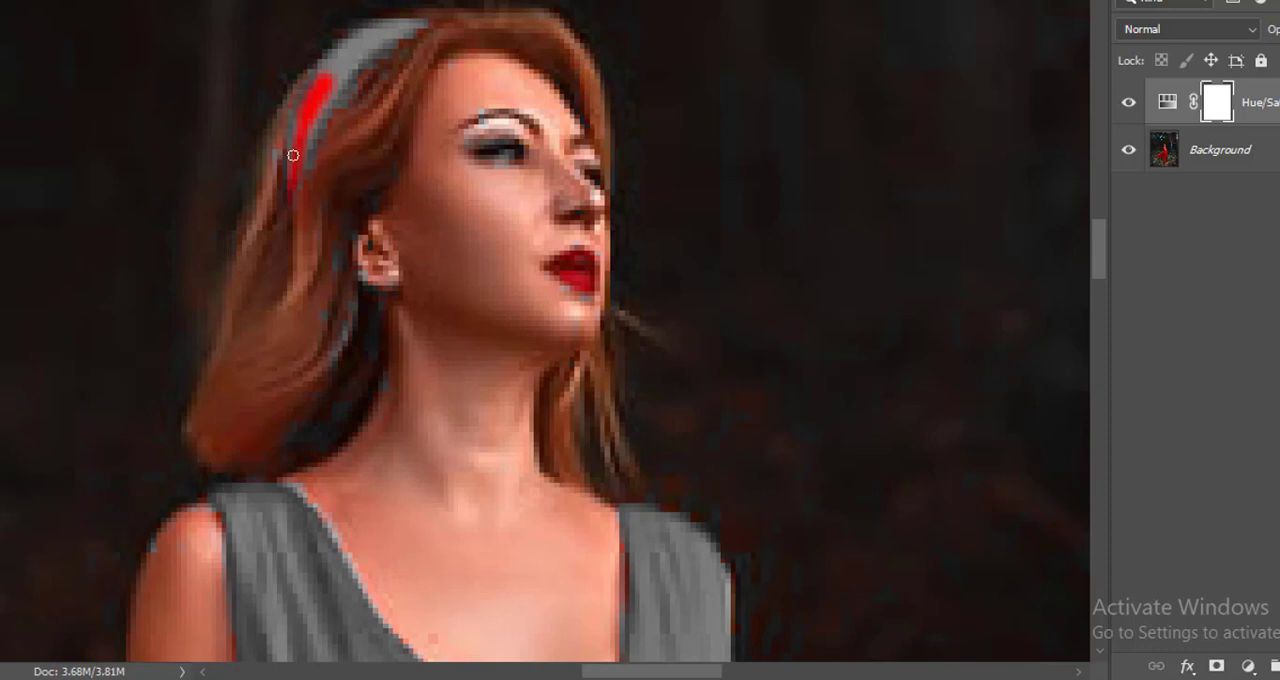
mouse_move(300, 116)
left_mouse_down()
mouse_move(291, 168)
mouse_move(360, 62)
mouse_move(418, 24)
mouse_move(375, 52)
left_mouse_up()
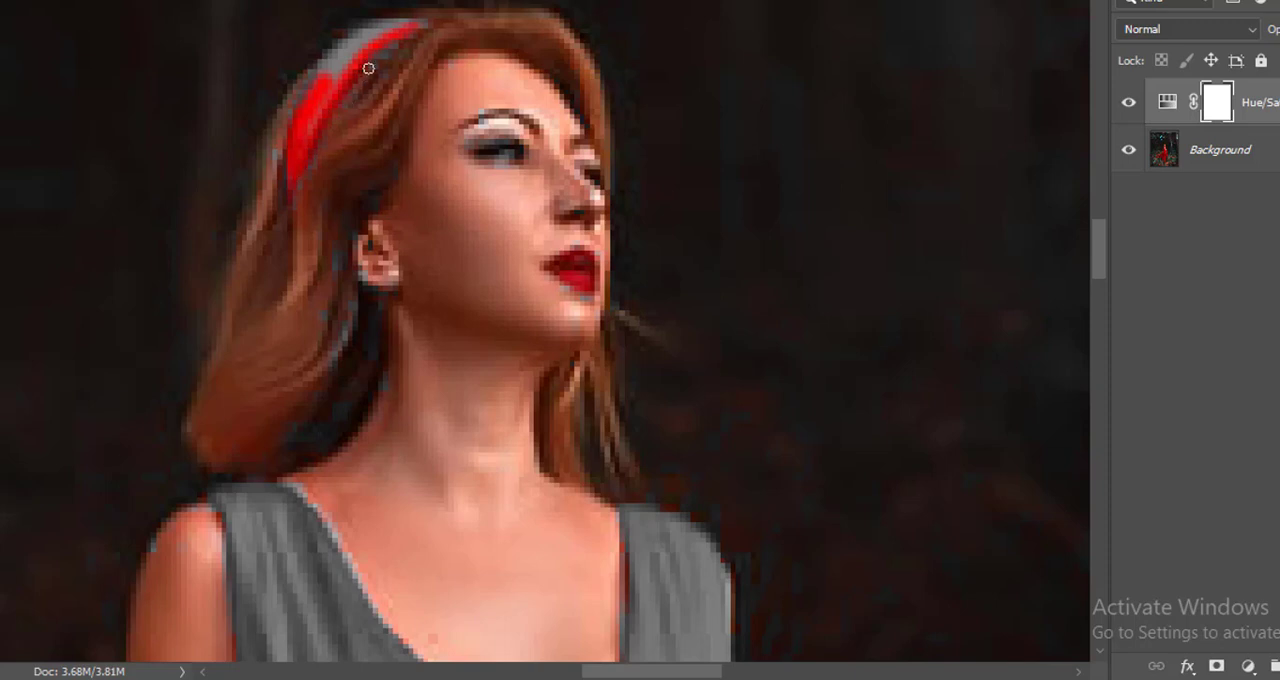
left_click_drag(418, 25, 427, 21)
mouse_move(329, 75)
left_mouse_down()
mouse_move(299, 134)
mouse_move(329, 101)
mouse_move(323, 86)
mouse_move(410, 22)
left_mouse_up()
key("bracketleft")
key("bracketleft")
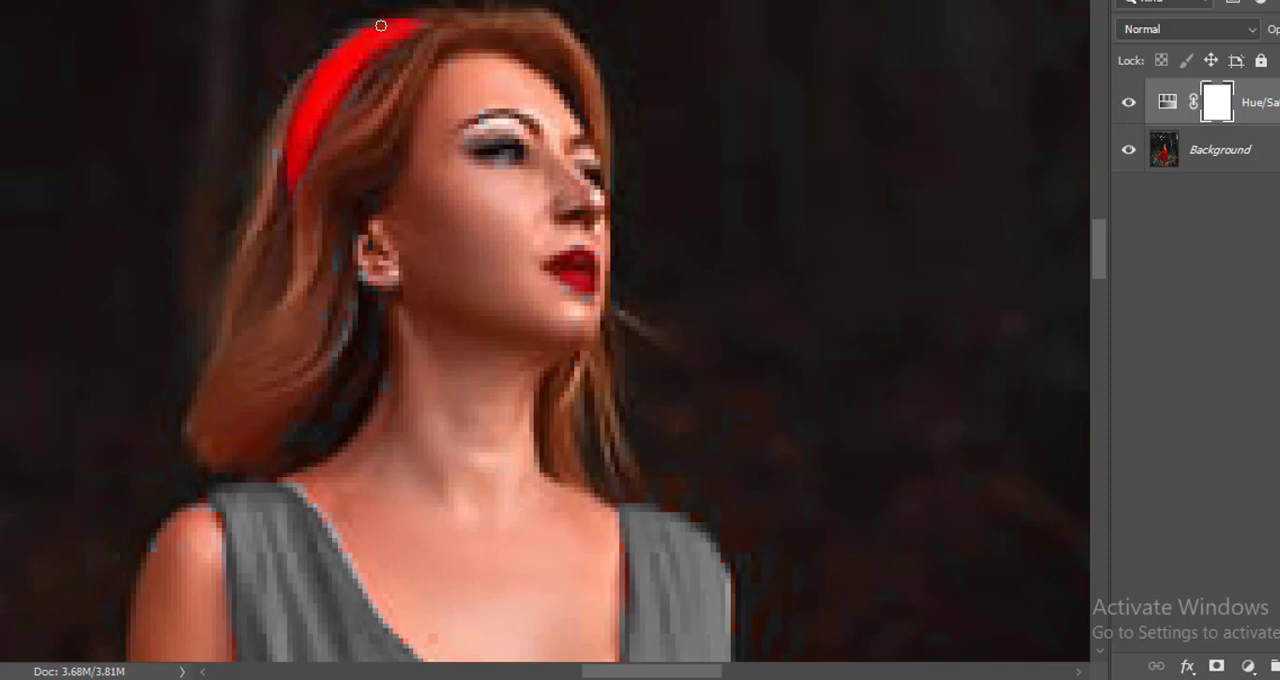
key("ctrl+0")
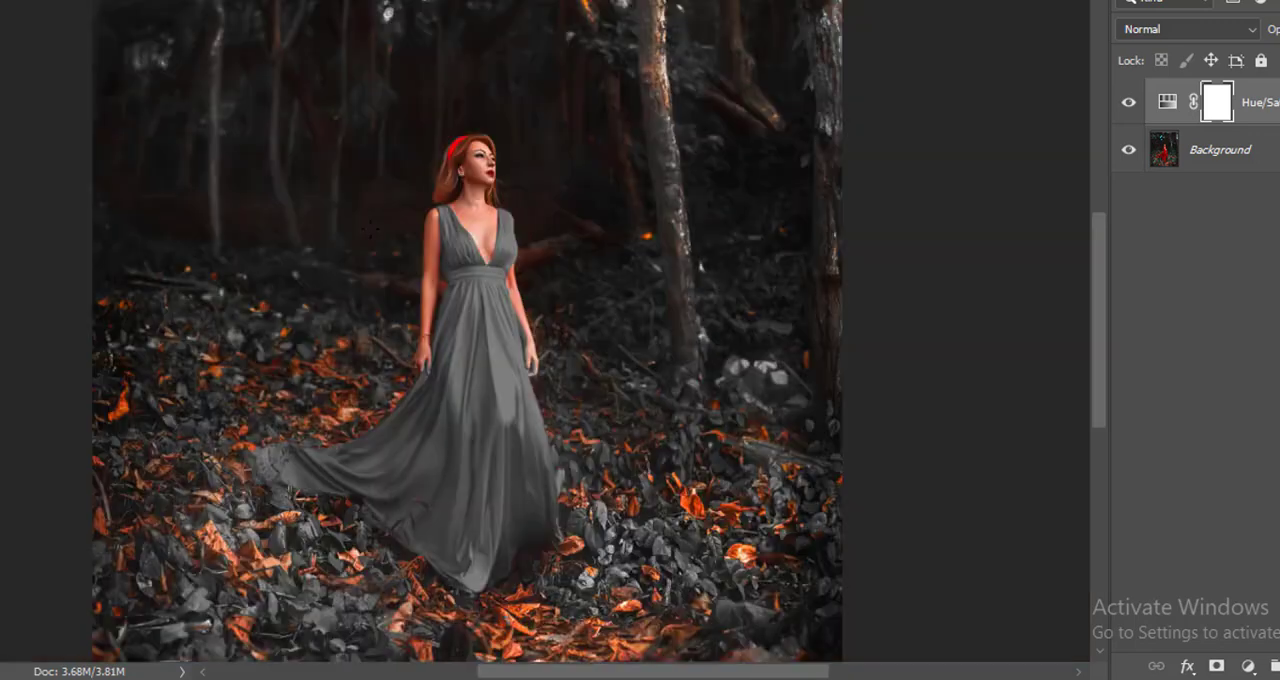
key("v")
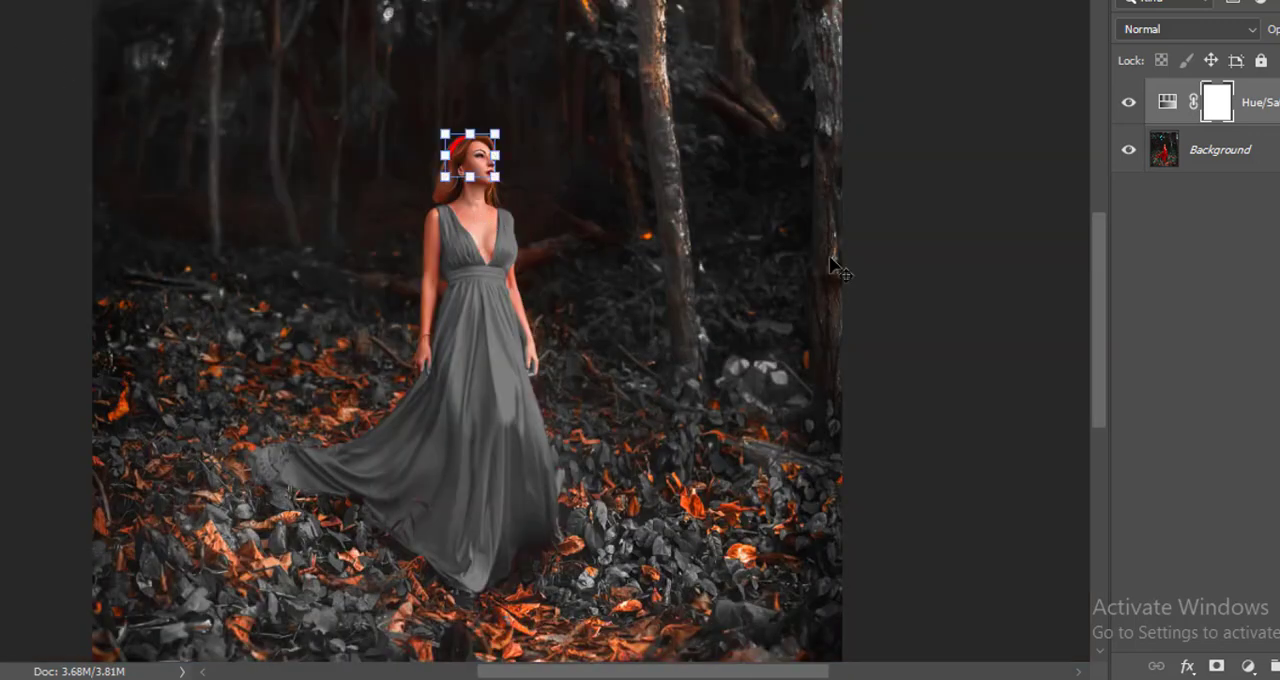
Step: Deselect the layers and add a Color Lookup adjustment layer above the Hue/Saturation layer
left_click(889, 284)
left_click(1272, 110)
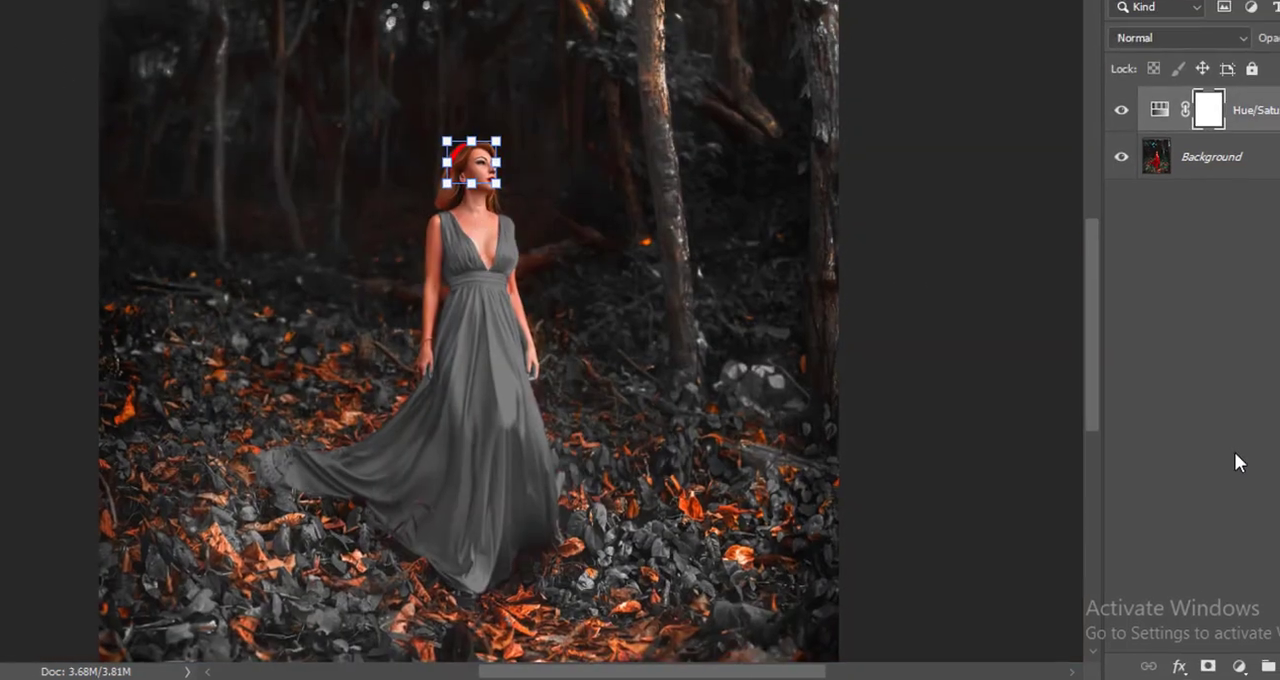
left_click(1249, 666)
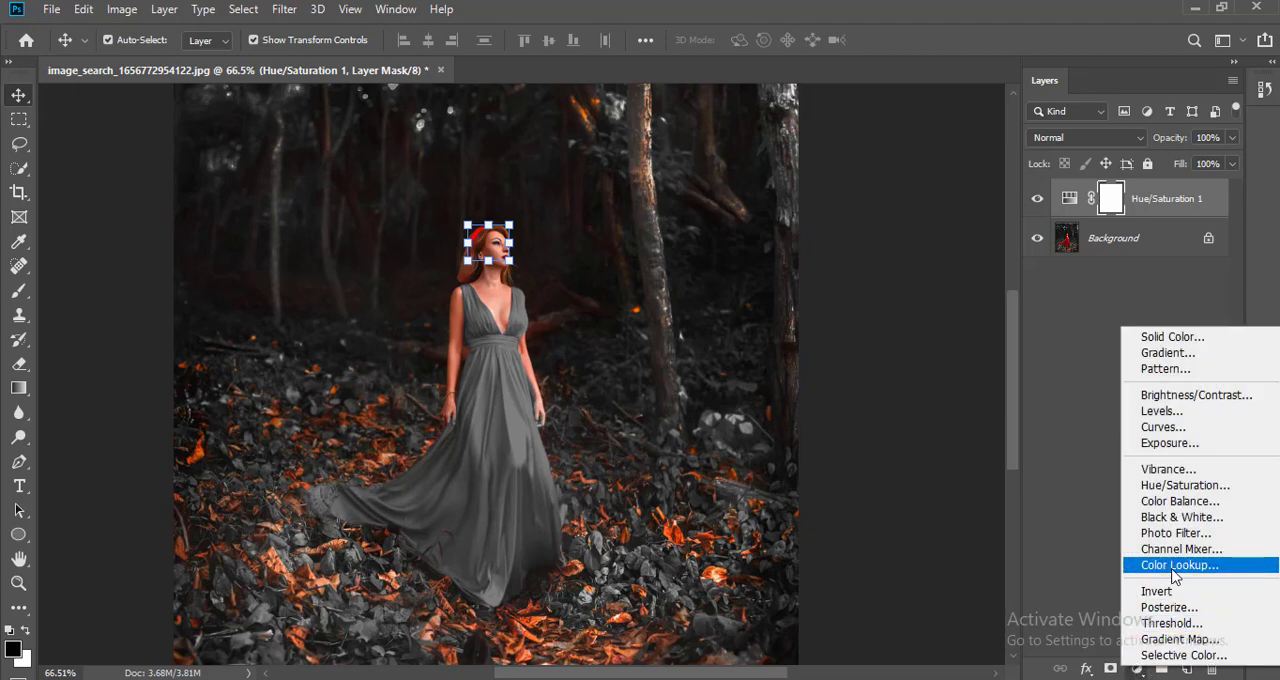
left_click(988, 370)
left_click(1048, 314)
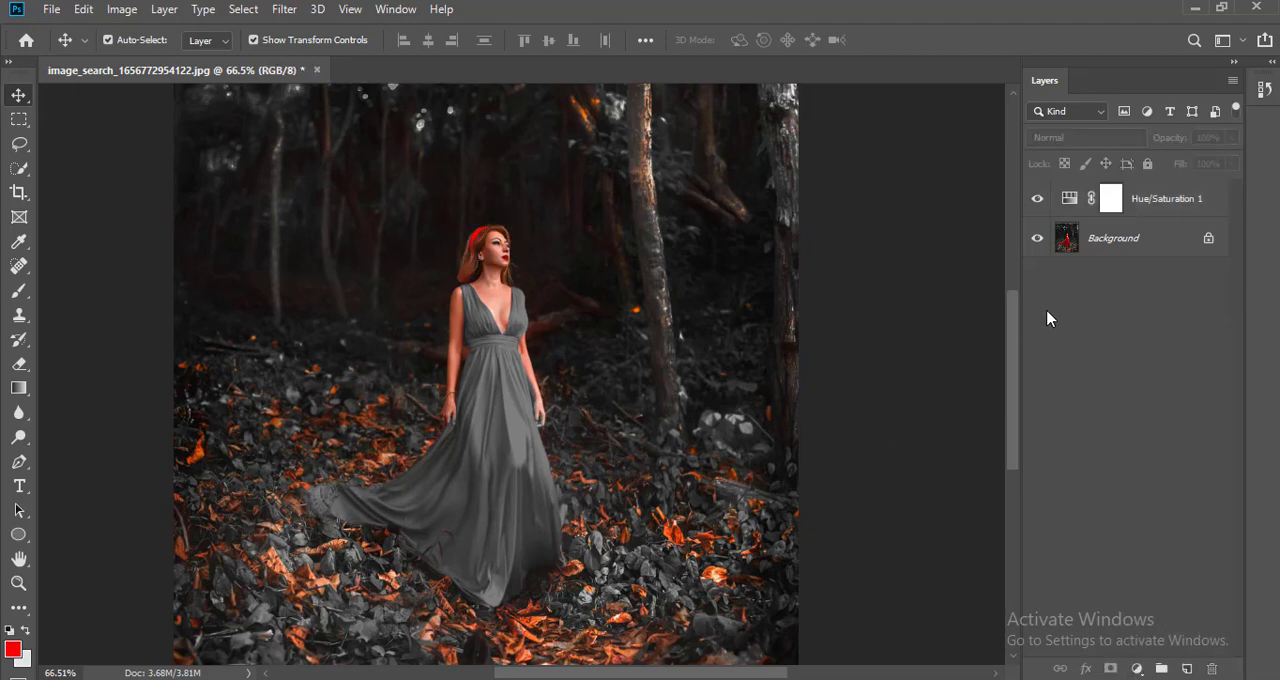
left_click(1136, 668)
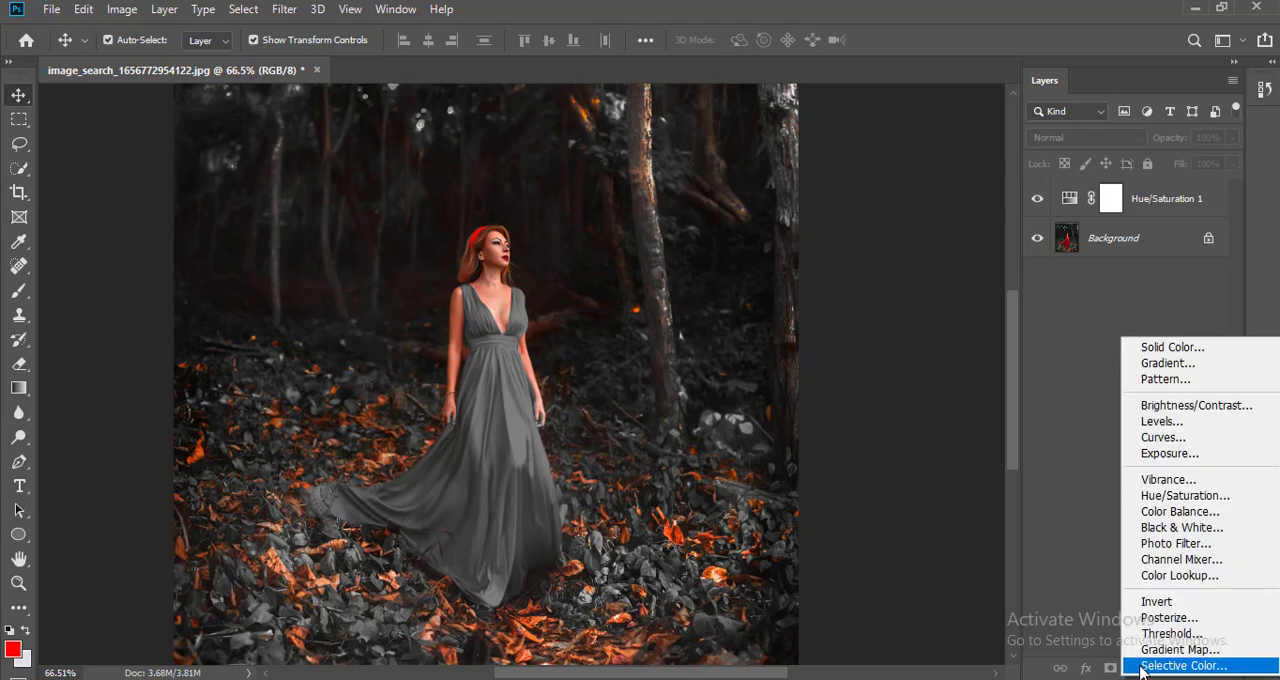
left_click(1168, 578)
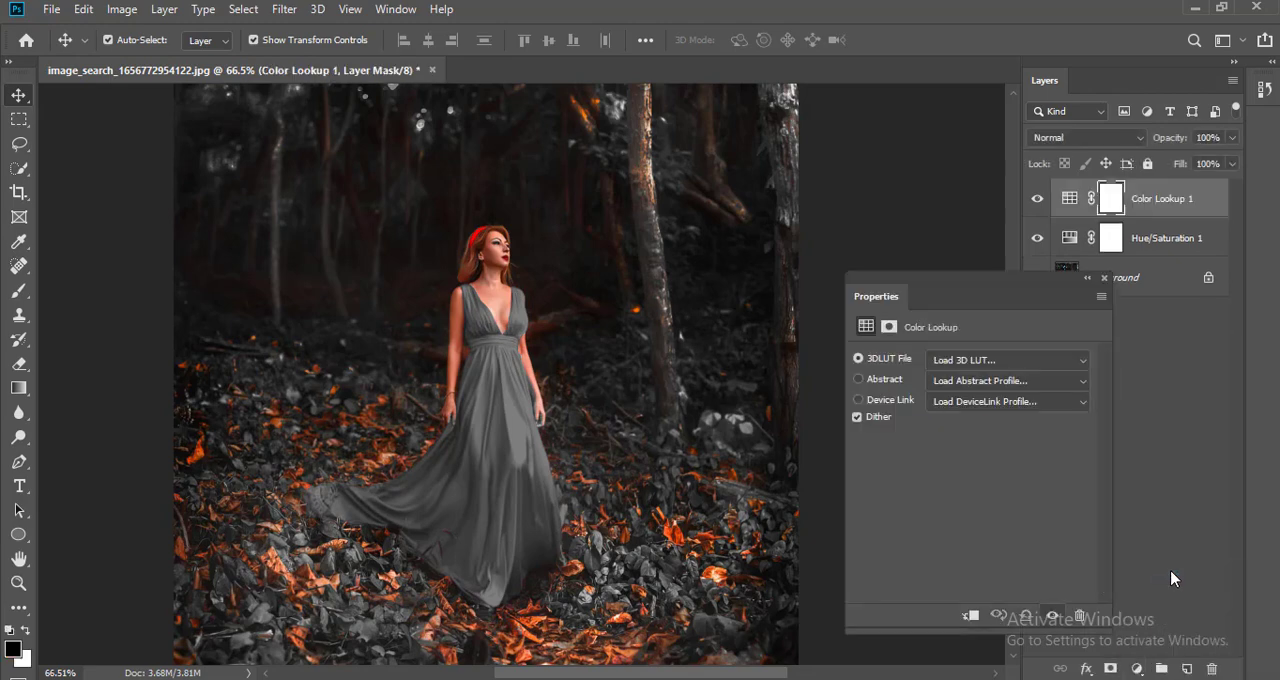
Step: Try the 2Strip.look and 3Strip.look 3D LUTs on the Color Lookup layer
left_click(968, 361)
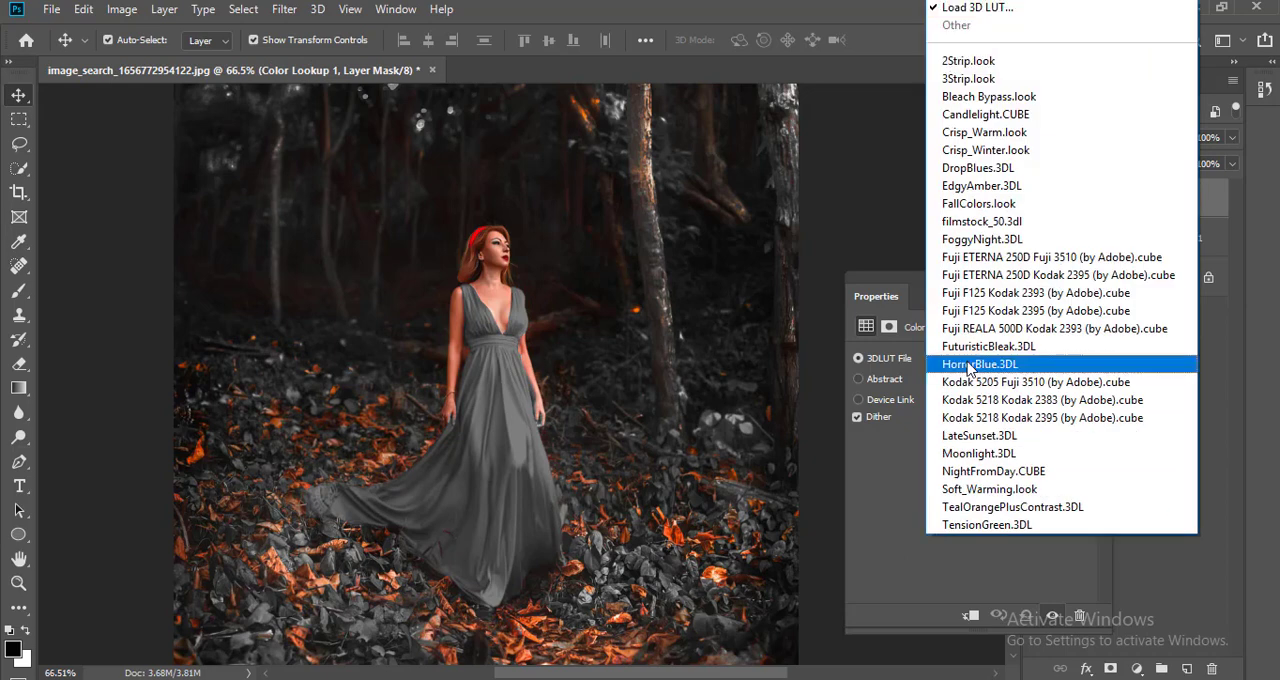
left_click(975, 62)
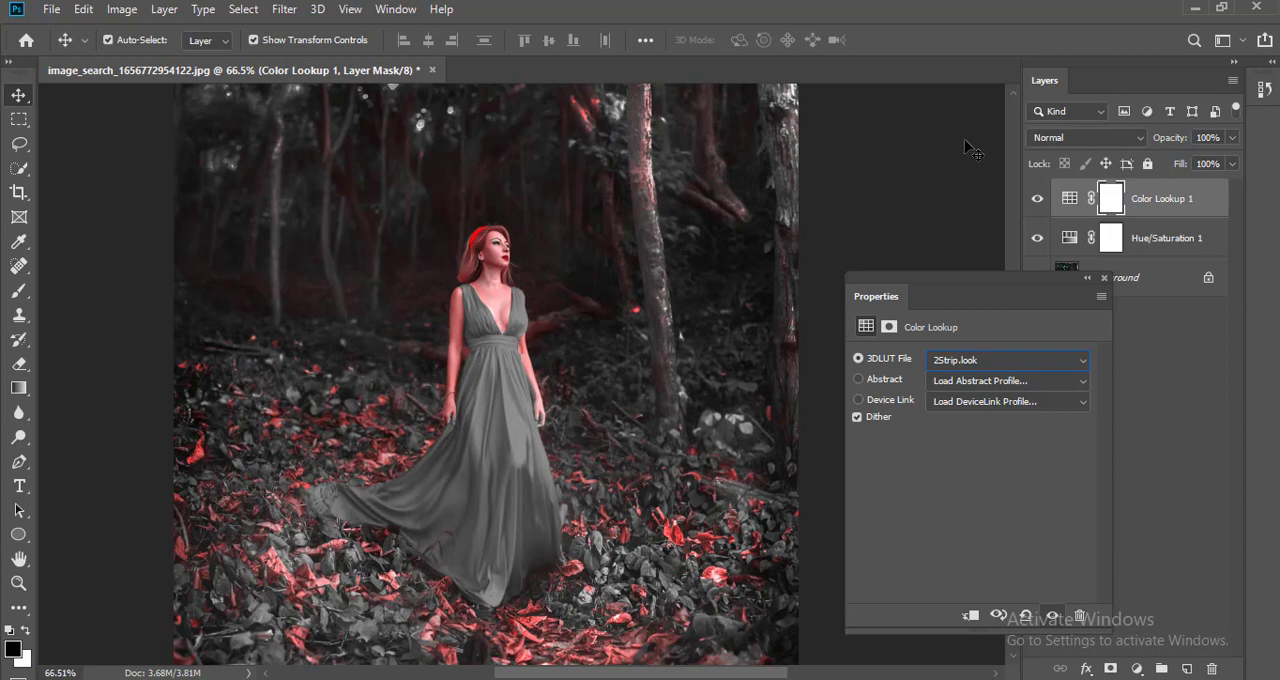
key("Down")
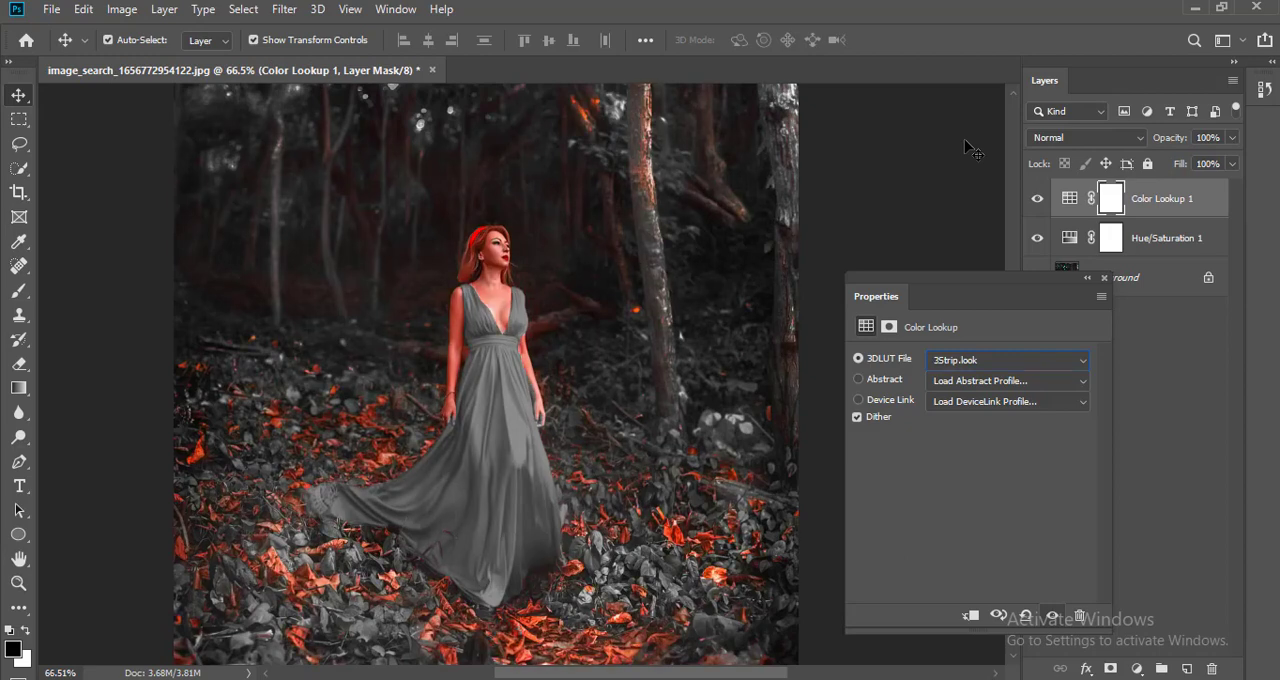
Step: Apply the EdgyAmber.3DL 3D LUT to the Color Lookup layer and close its properties
left_click(982, 362)
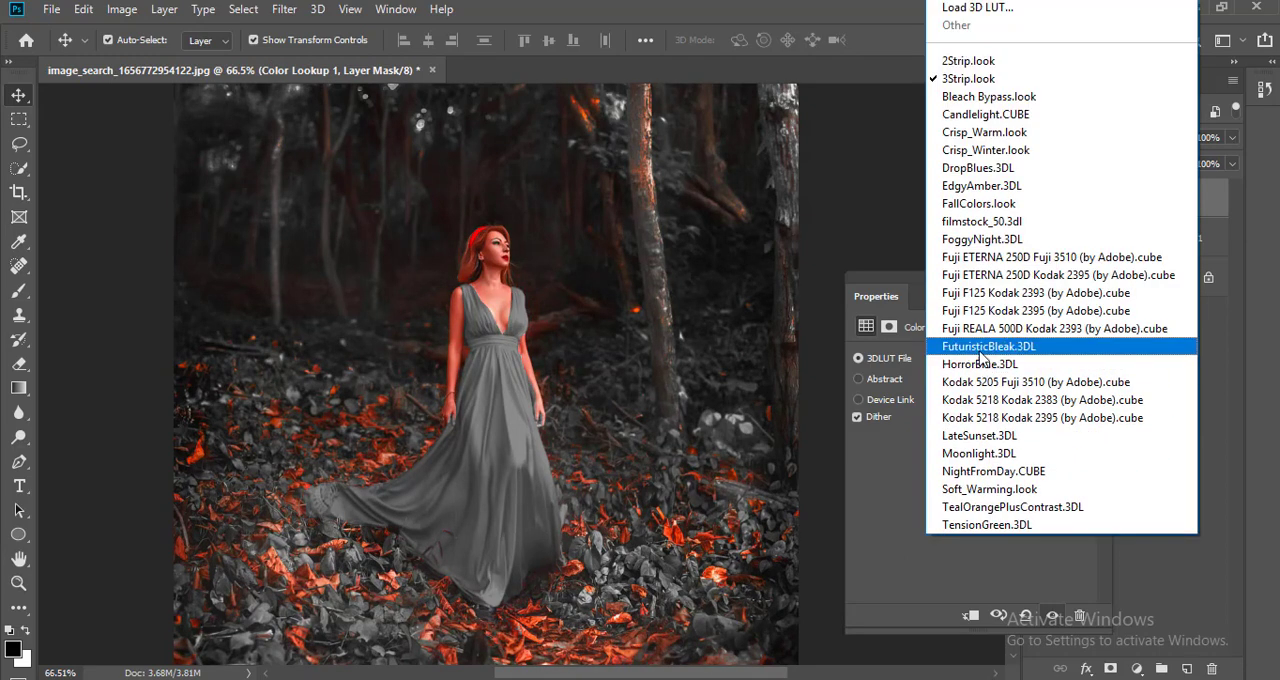
left_click(993, 190)
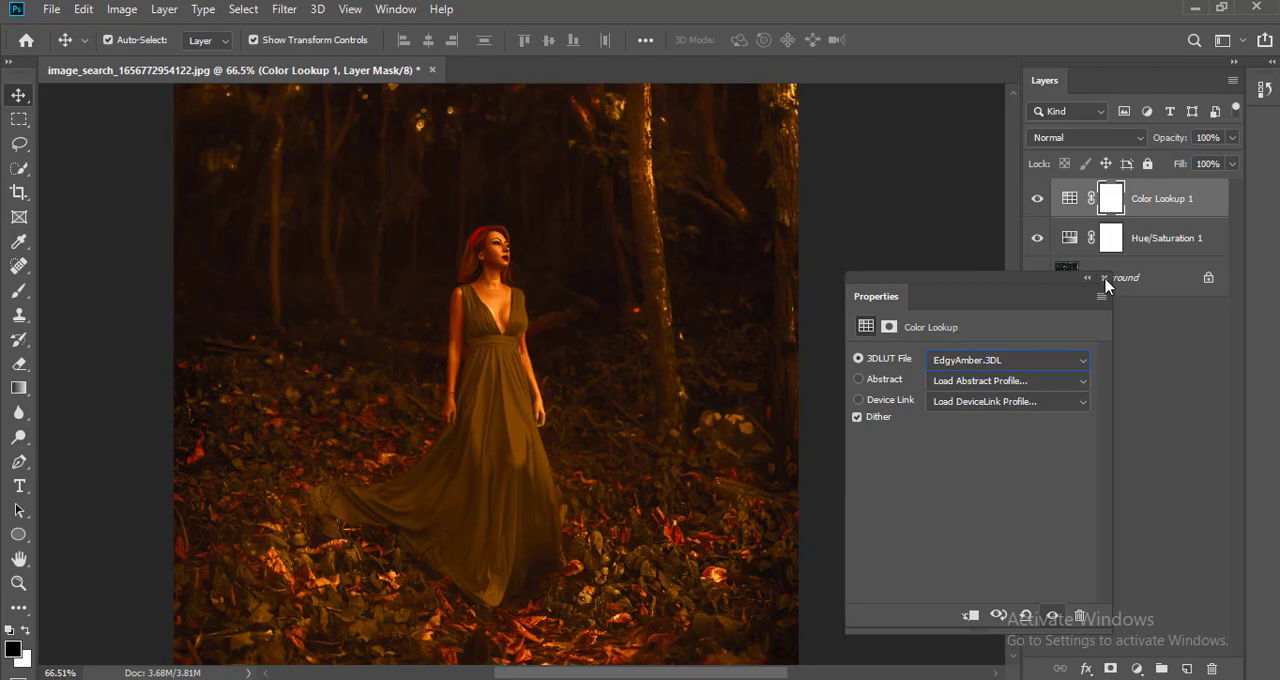
left_click(1105, 278)
scroll(790, 365, "down", 2)
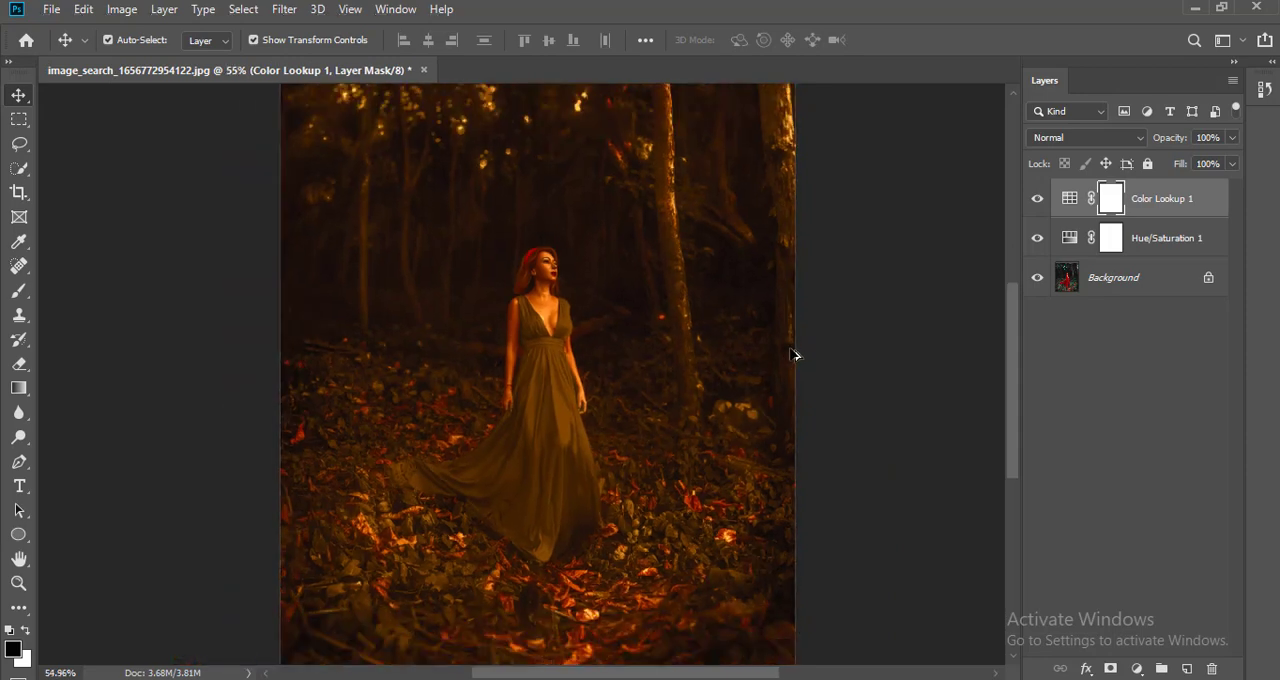
Step: Set the Color Lookup layer's blend mode to Soft Light and its opacity to 80%
left_click(1140, 140)
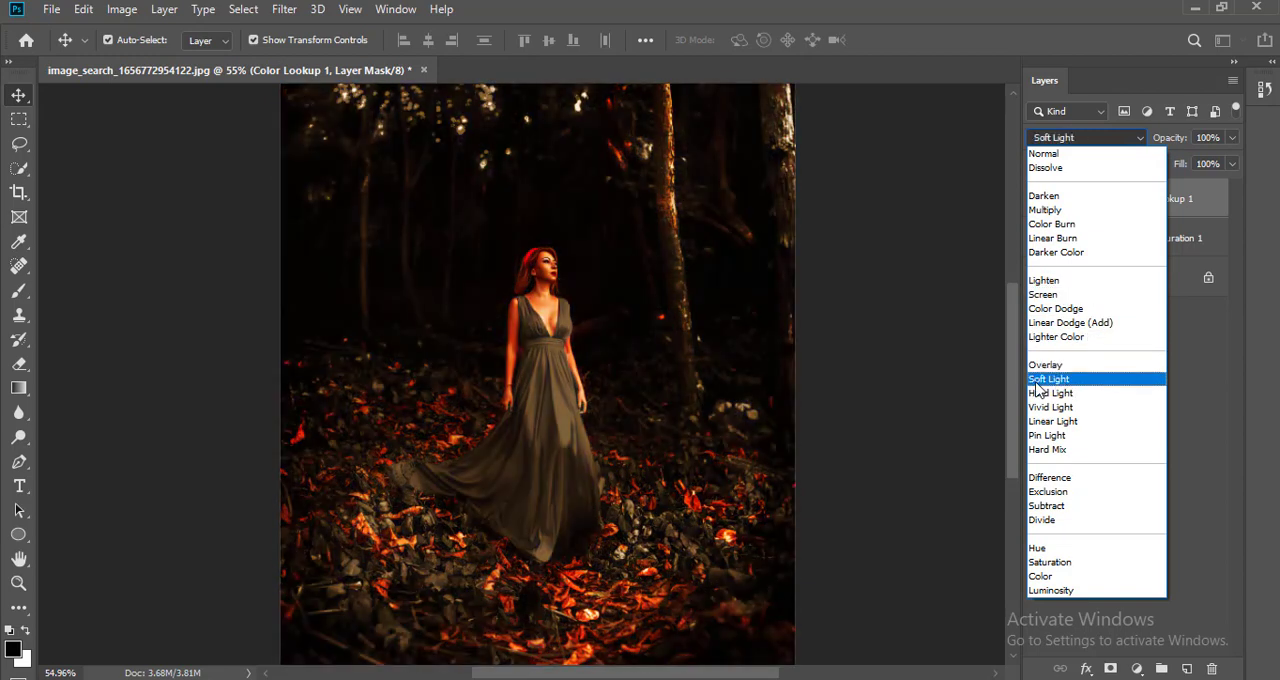
left_click(1052, 380)
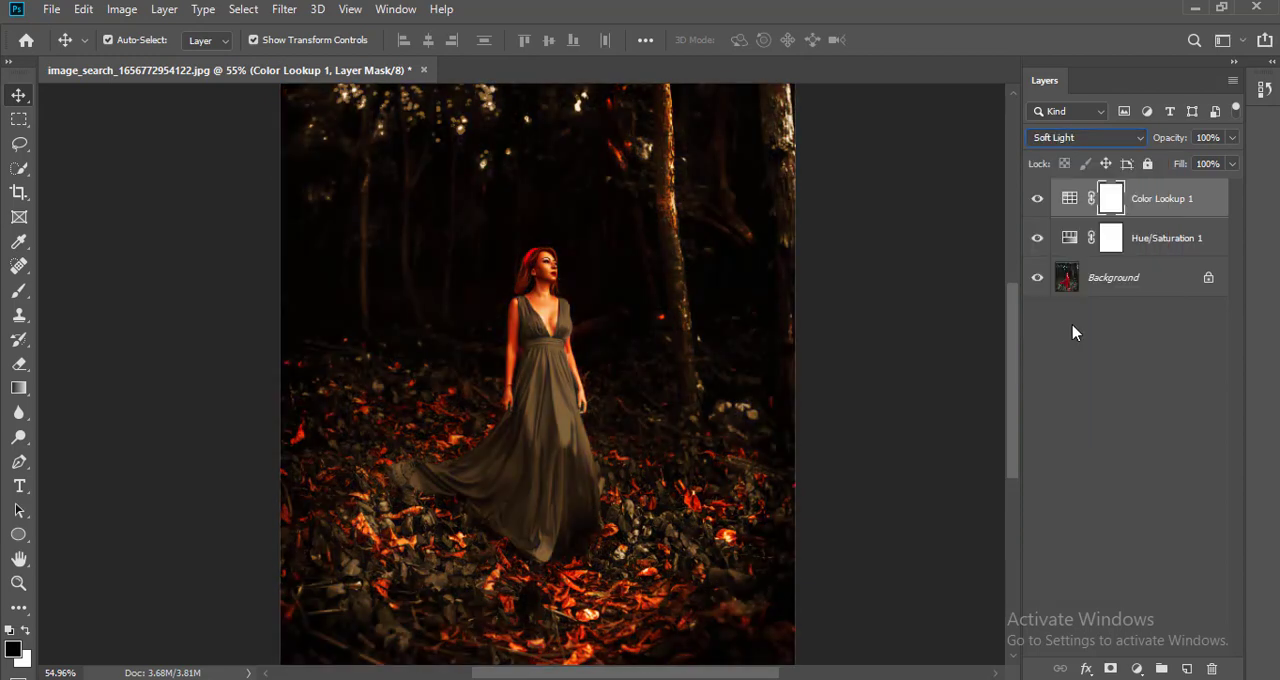
left_click(1232, 138)
left_click_drag(1230, 163, 1210, 165)
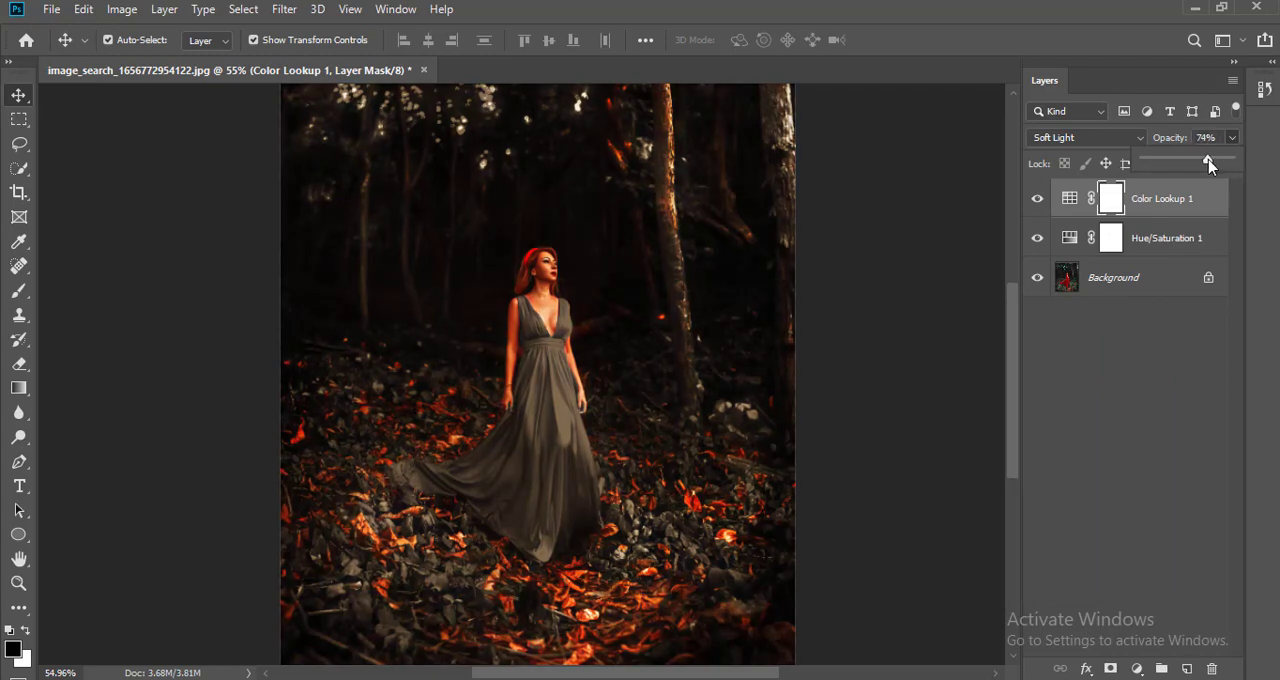
left_click(1231, 137)
type("0")
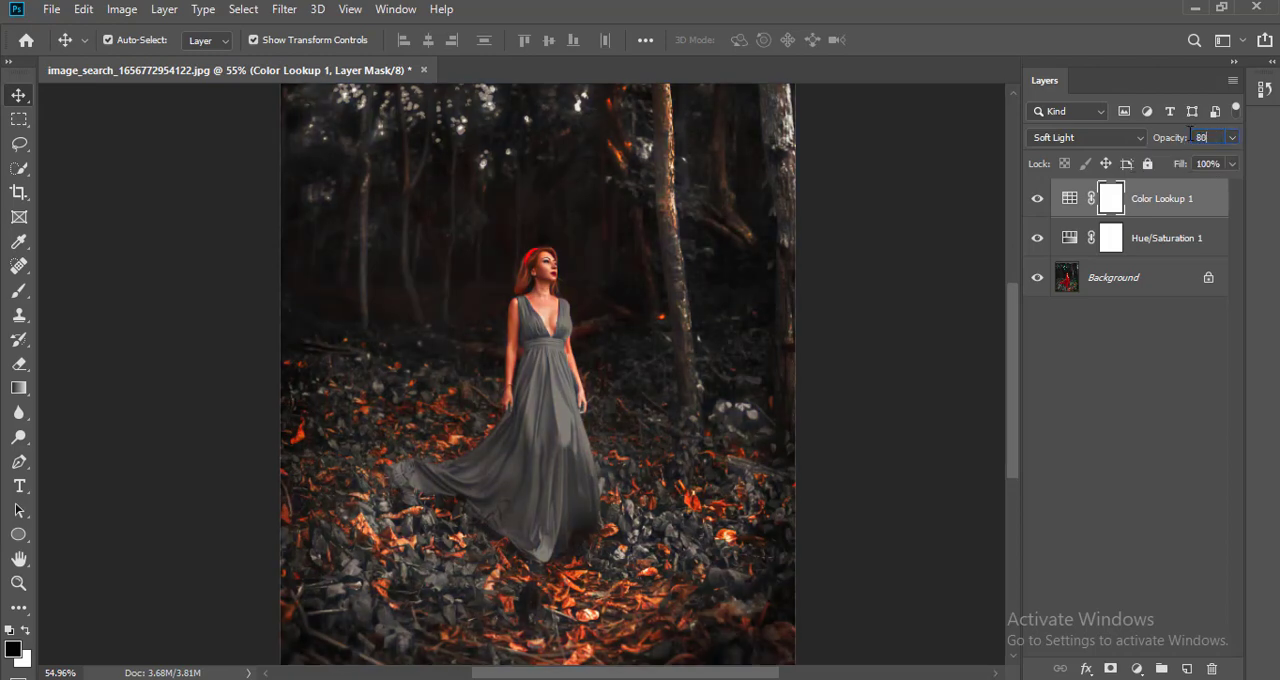
left_click(1157, 343)
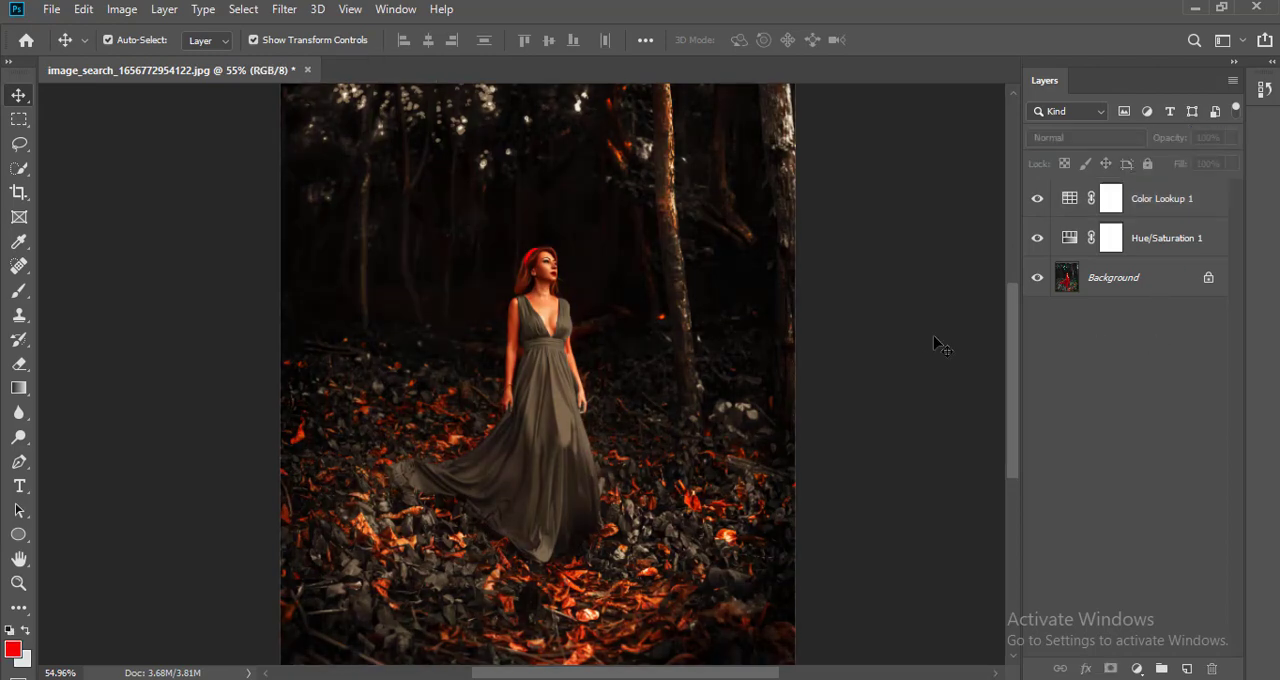
Step: Compare the photo with and without the grading by hiding and re-showing the Color Lookup and Hue/Saturation layers
left_click(1037, 198)
left_click(1037, 238)
left_click(1037, 238)
left_click(1037, 198)
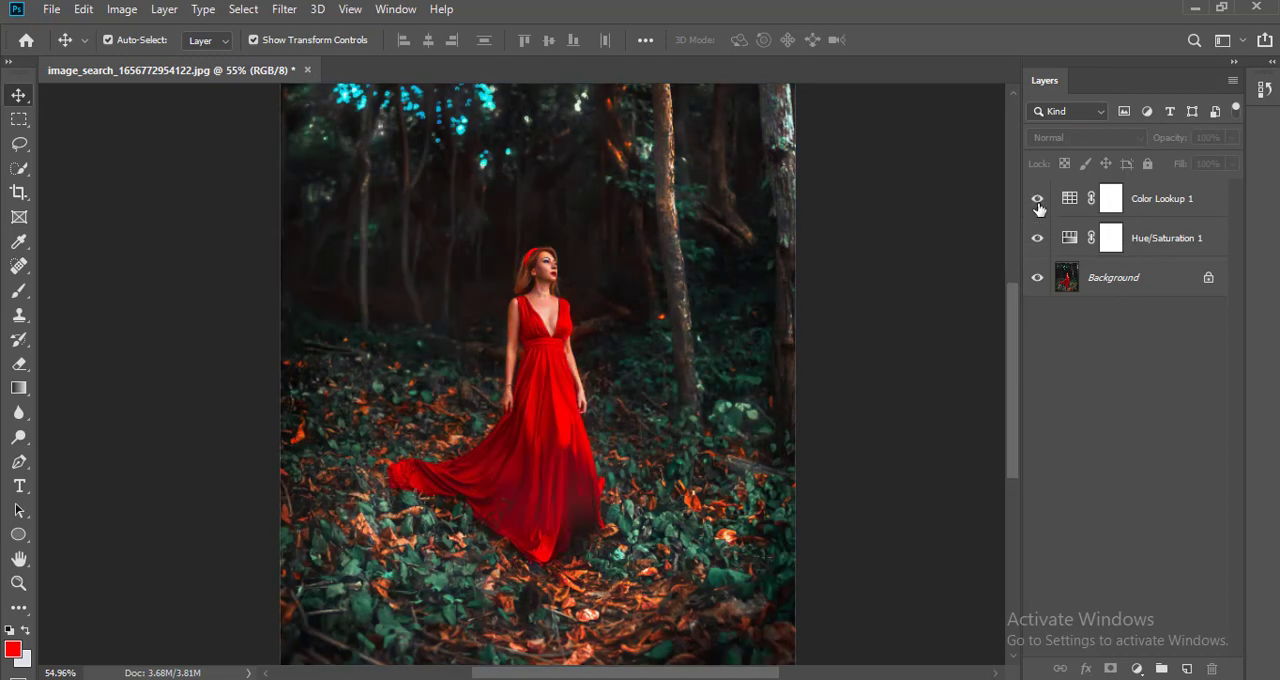
left_click(1037, 198)
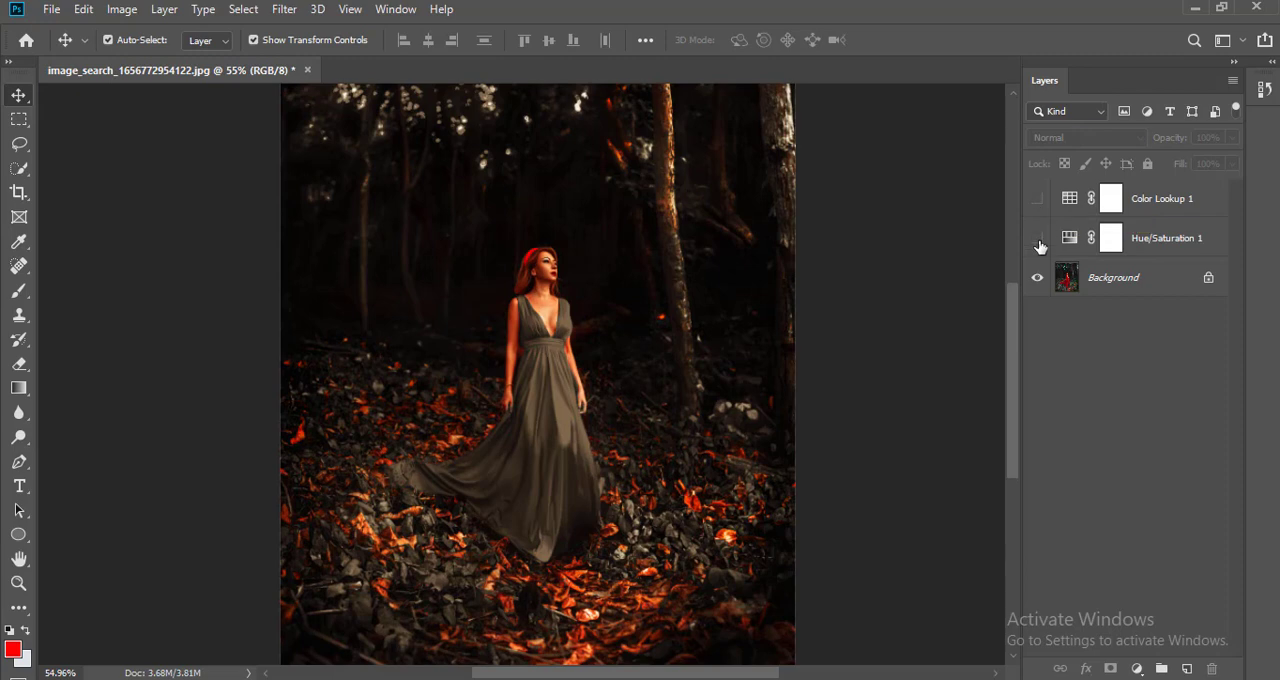
left_click(1037, 238)
left_click(1038, 240)
left_click(1038, 200)
scroll(955, 338, "down", 2)
scroll(878, 365, "up", 1)
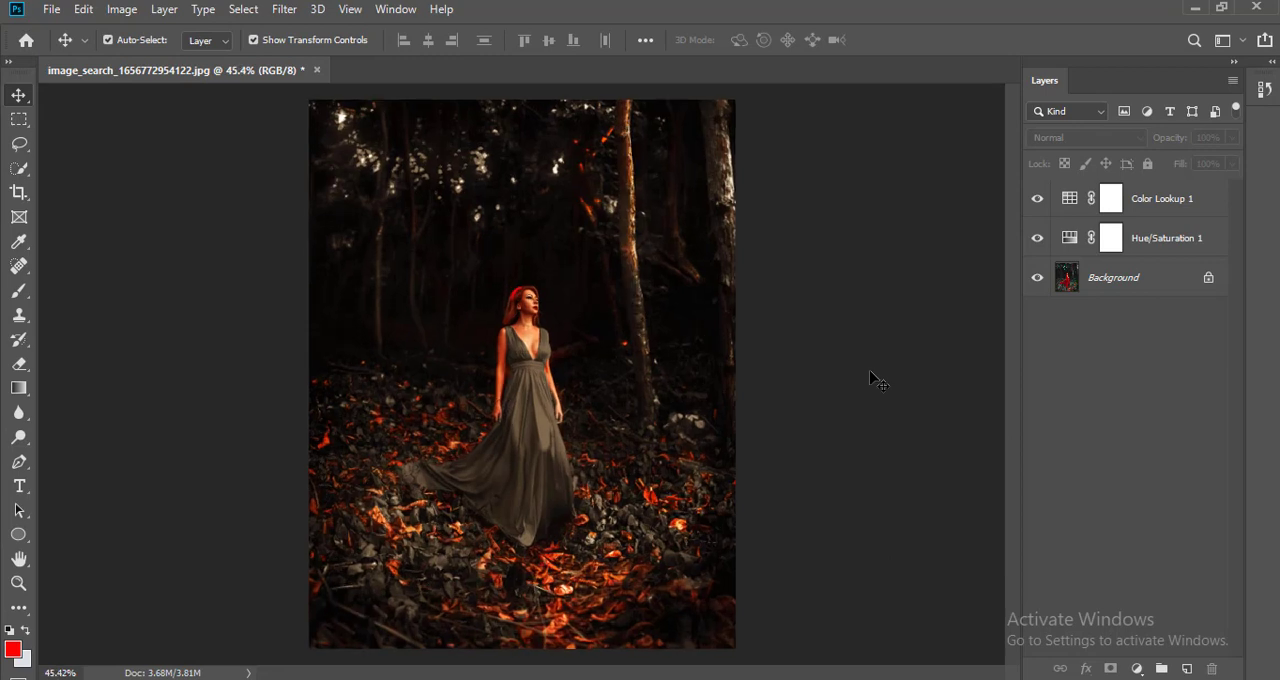